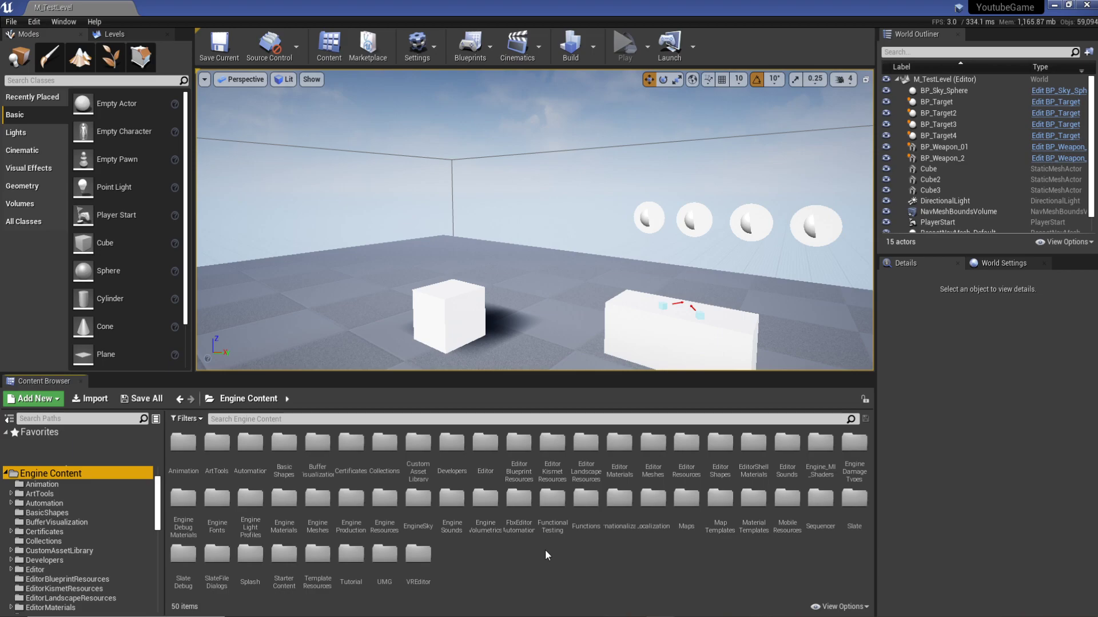
# Step: Browse from Engine Content into the CustomAssetLibrary folder, which lists 11 subfolders including Materials
pyautogui.scroll(3, 77, 523)
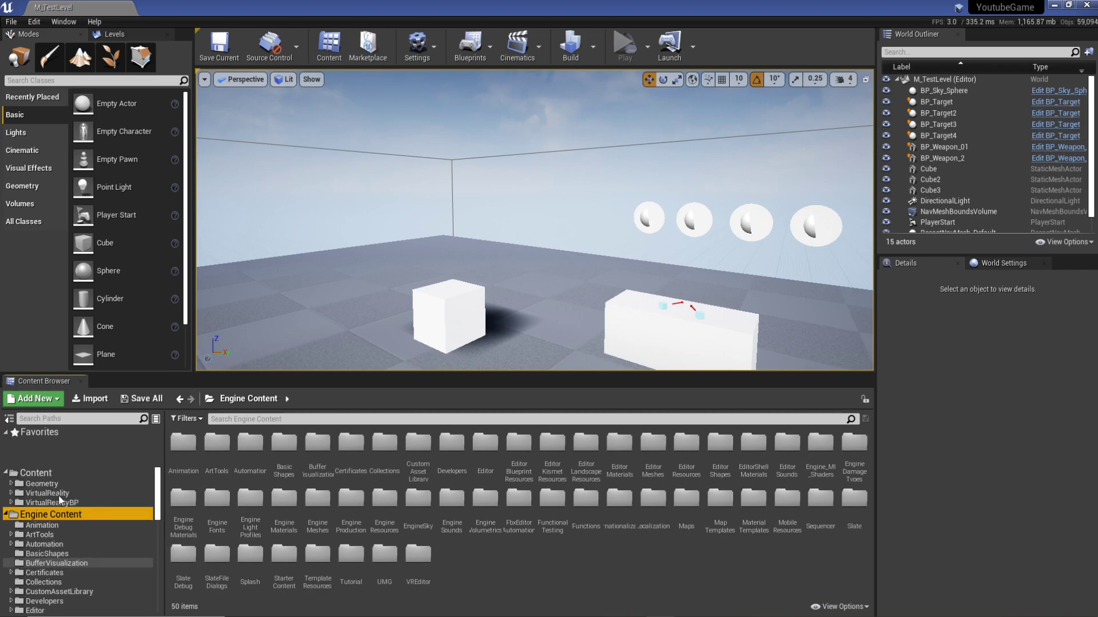
pyautogui.click(47, 473)
pyautogui.click(64, 517)
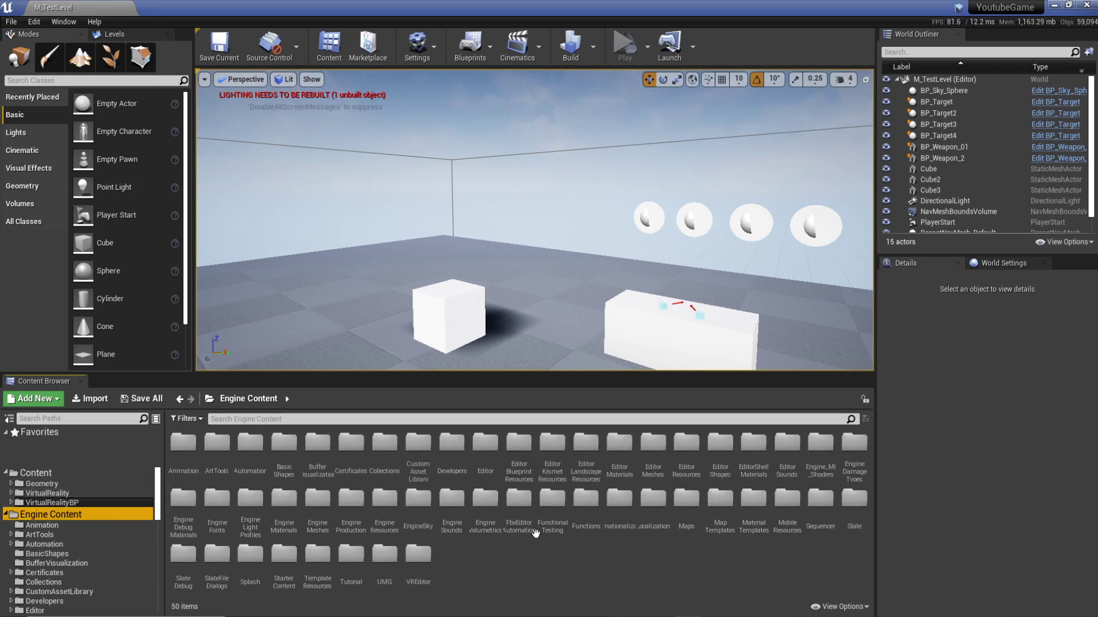
pyautogui.doubleClick(420, 442)
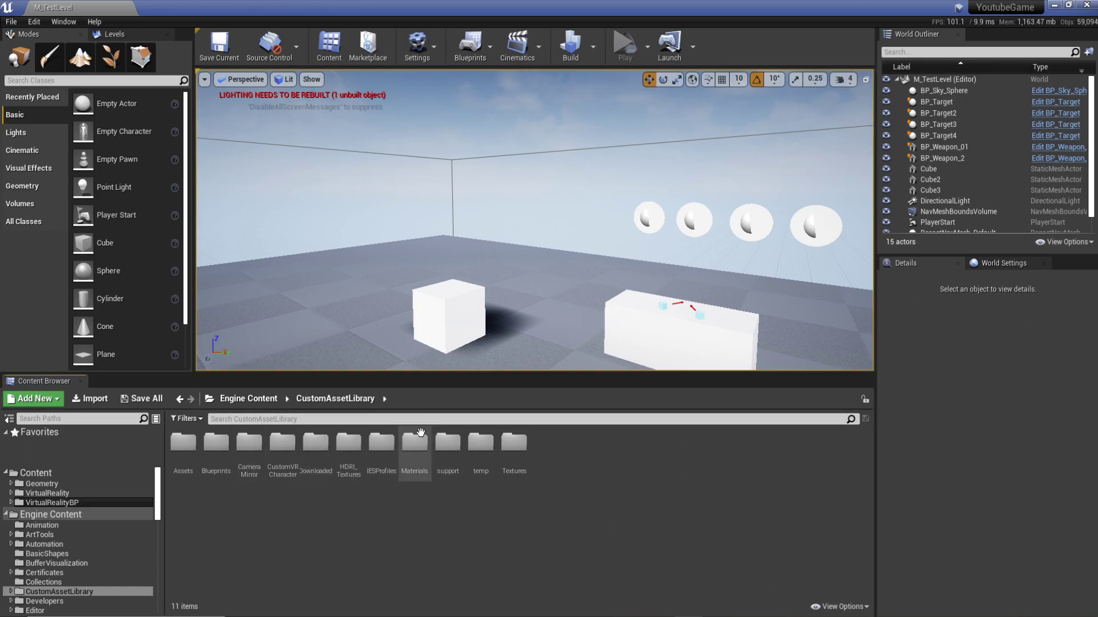
# Step: Go to Textures > SubstanceSource > T_Parquet_Brown_Oak_1024 in the Content Browser
pyautogui.doubleClick(514, 442)
pyautogui.click(321, 441)
pyautogui.doubleClick(315, 443)
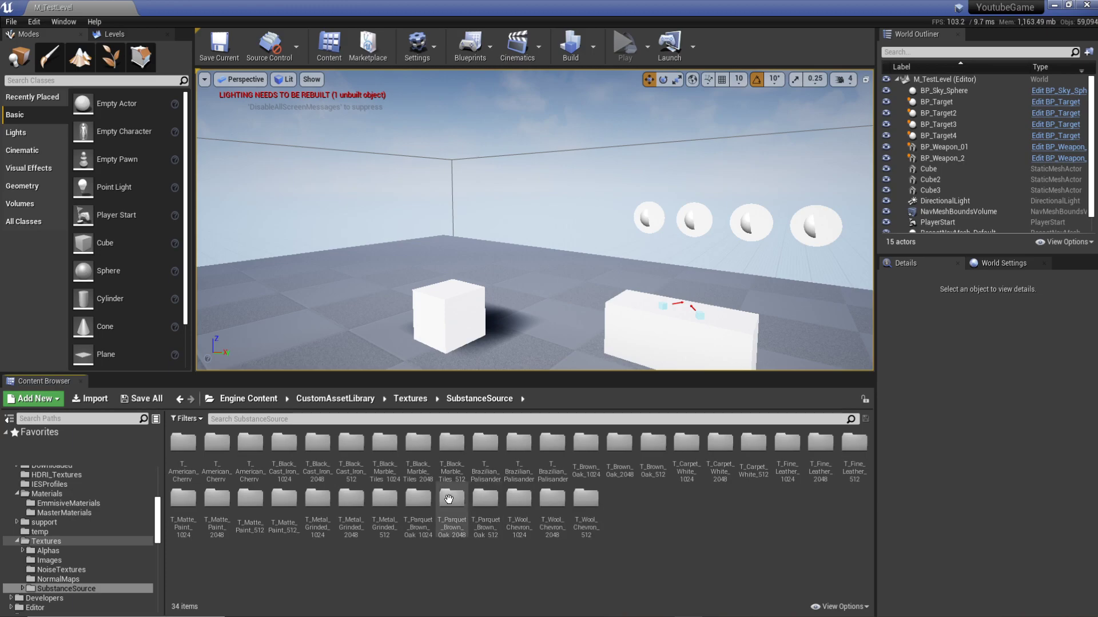
pyautogui.doubleClick(418, 499)
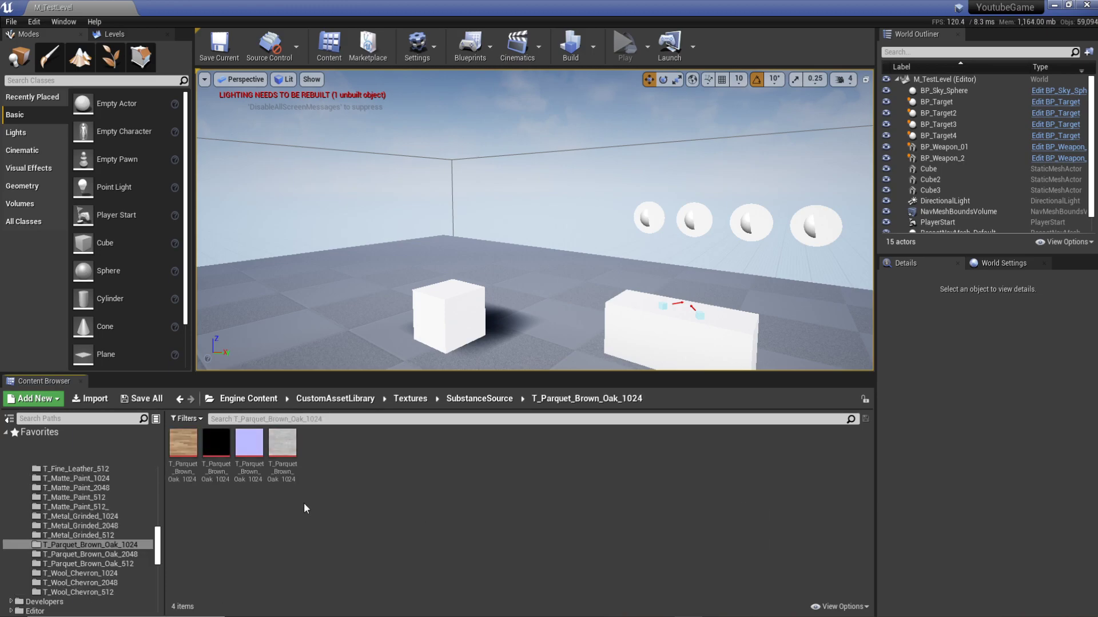
# Step: Open the oak base colour texture, move its editor right and widen the preview
pyautogui.doubleClick(183, 443)
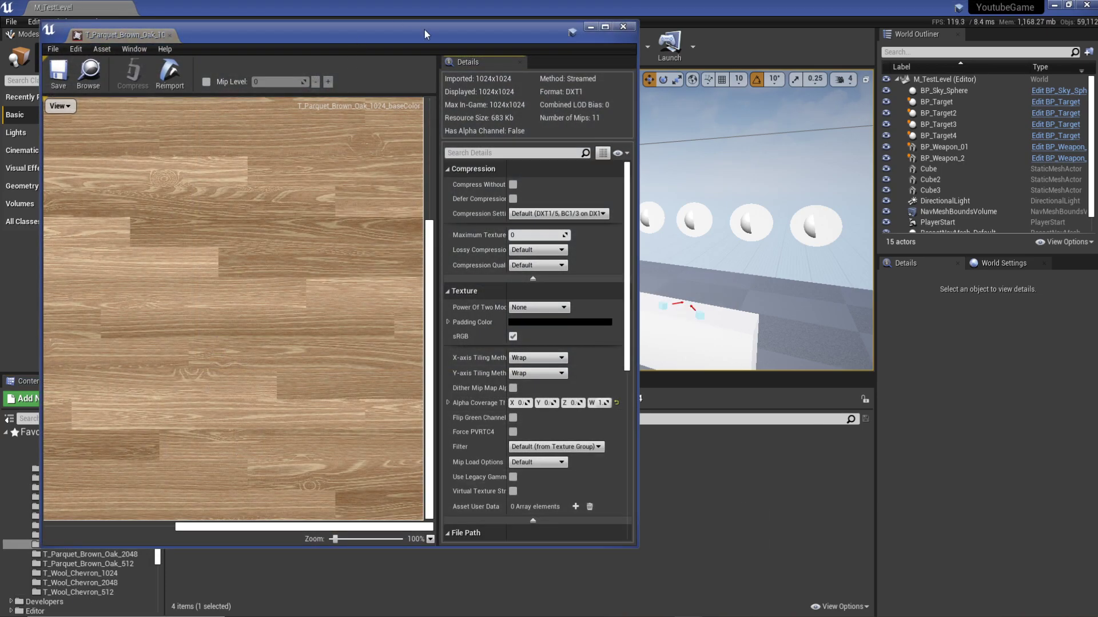
pyautogui.moveTo(424, 30); pyautogui.dragTo(835, 27)
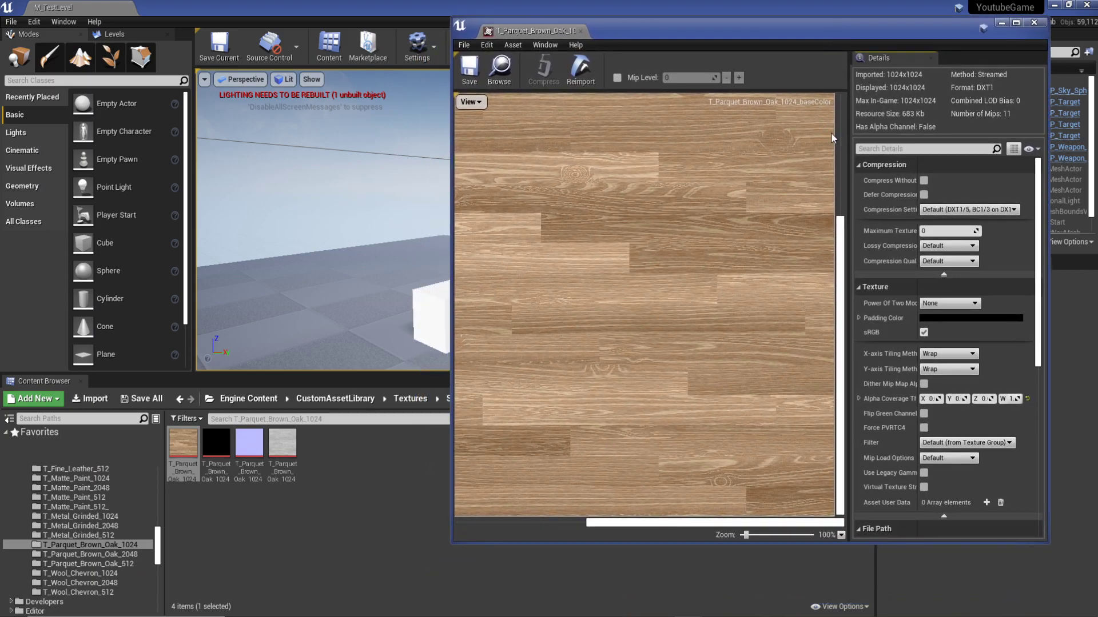
pyautogui.moveTo(848, 145); pyautogui.dragTo(929, 145)
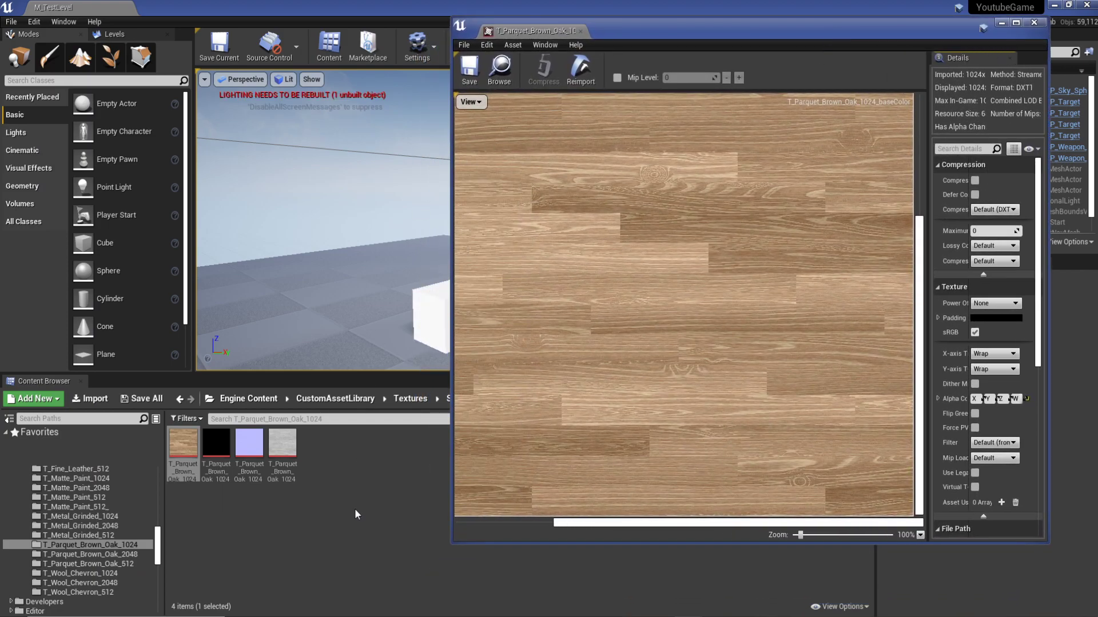
# Step: Close the texture editor and open the T_Parquet_Brown_Oak_2048 folder
pyautogui.click(1036, 24)
pyautogui.moveTo(209, 468)
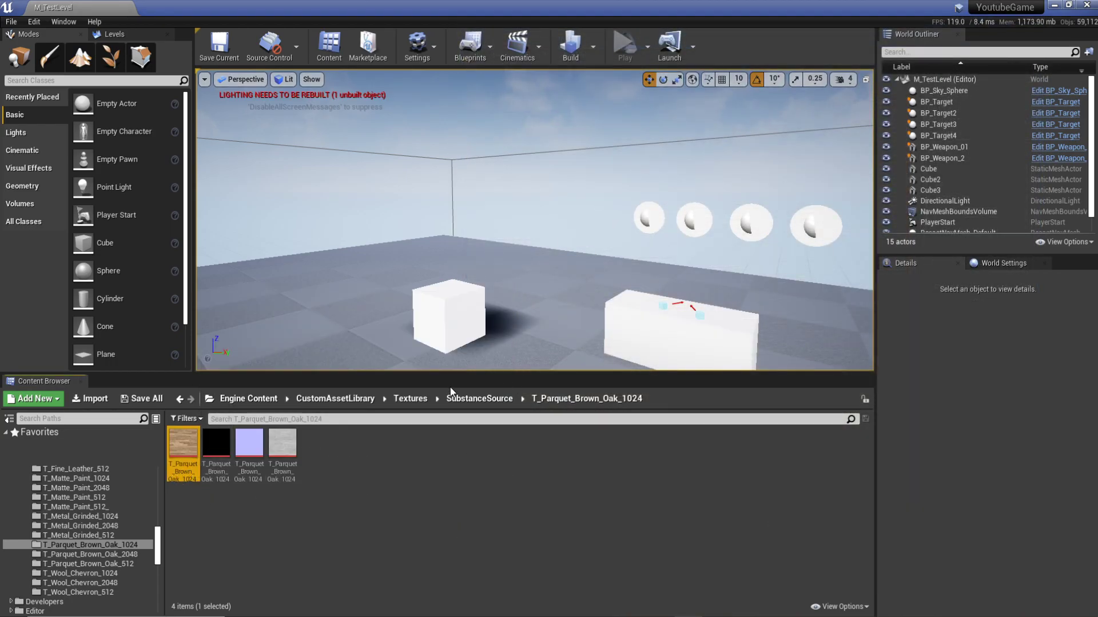
pyautogui.click(457, 399)
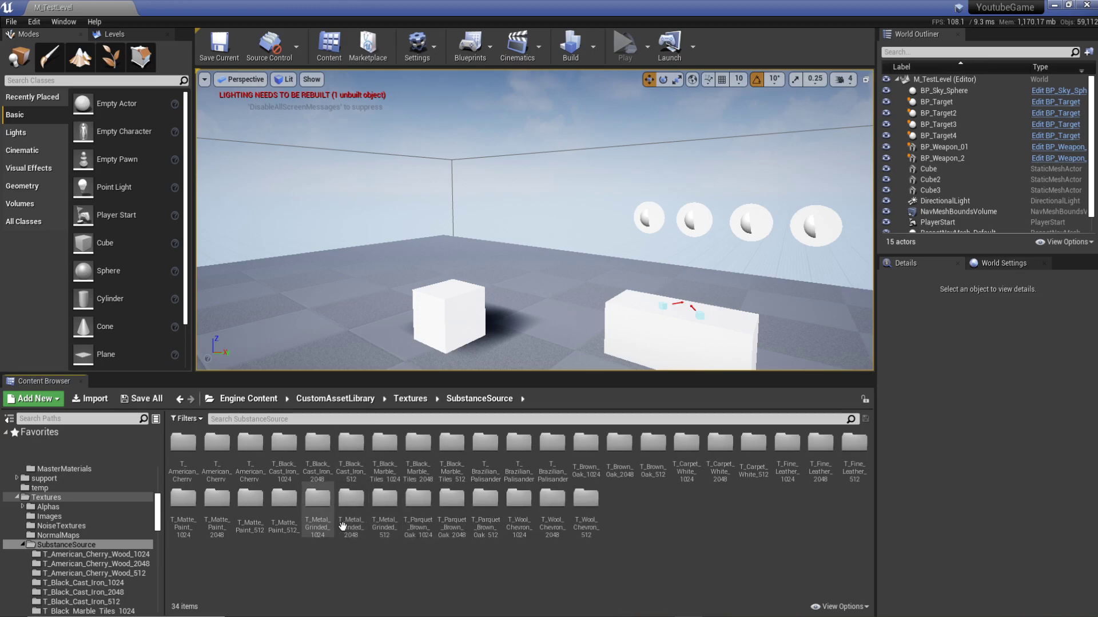
pyautogui.doubleClick(418, 449)
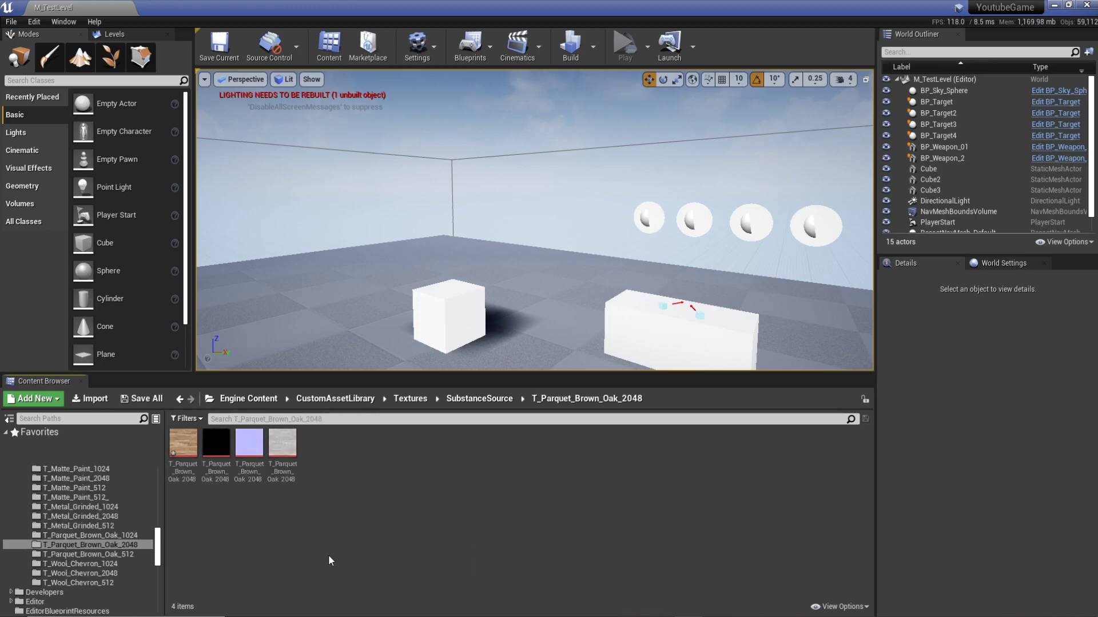
# Step: Save all unsaved assets with File > Save All
pyautogui.rightClick(184, 448)
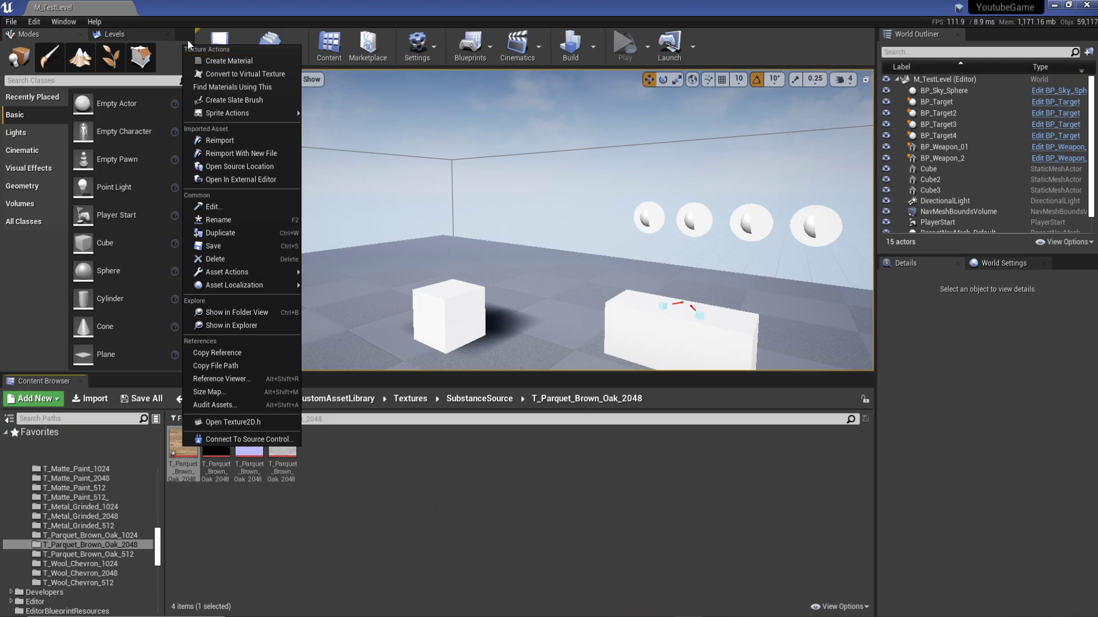
pyautogui.click(11, 21)
pyautogui.click(47, 125)
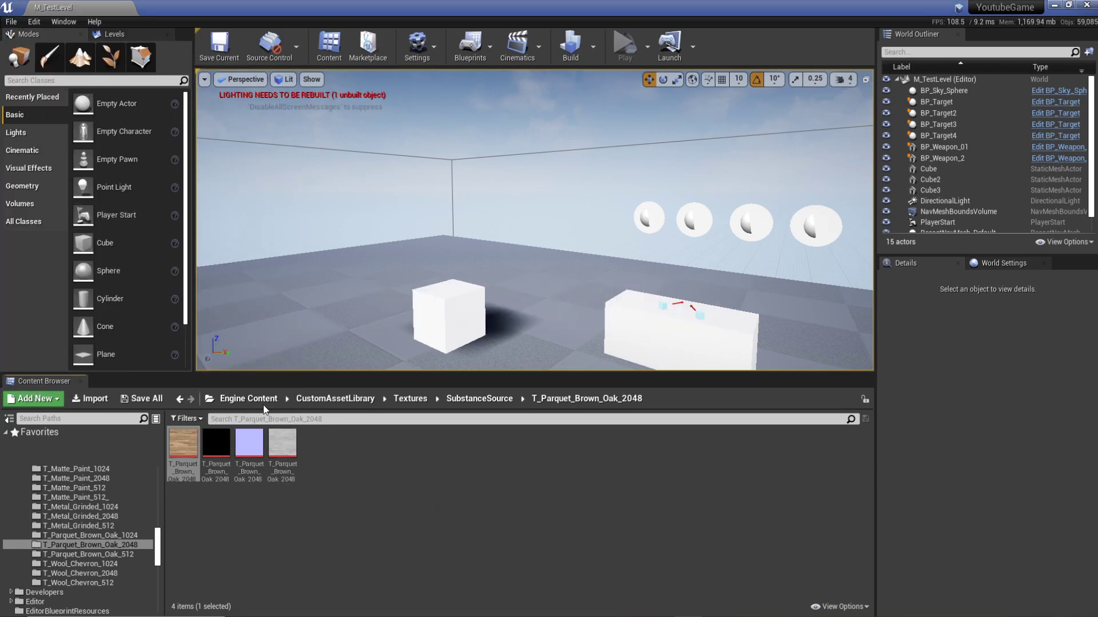
# Step: Duplicate the 2048 base colour texture, keeping the default name
pyautogui.rightClick(183, 444)
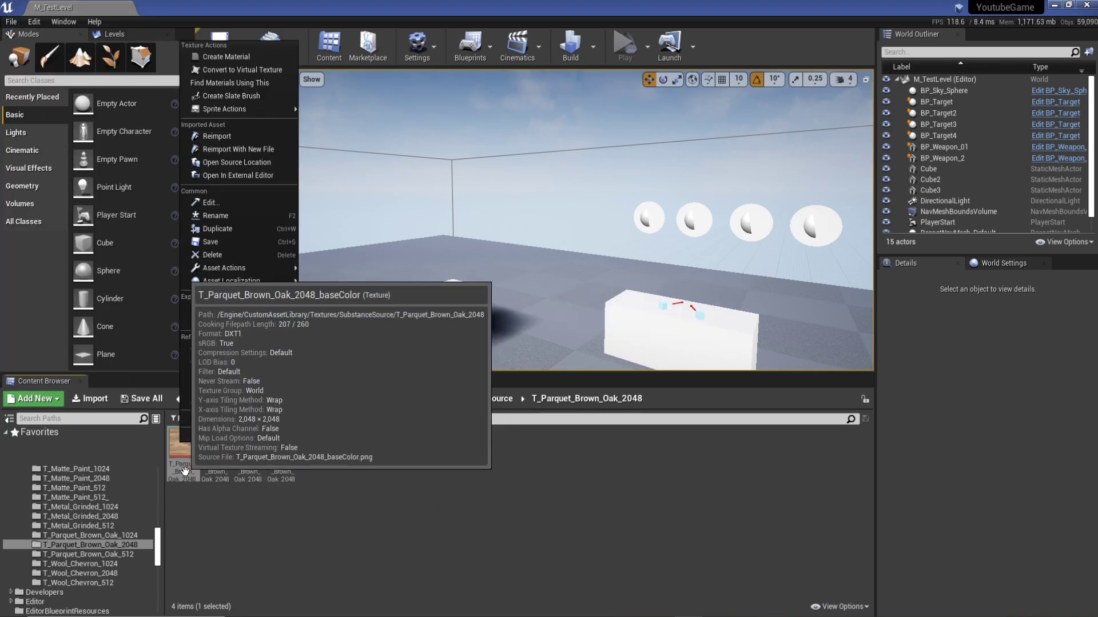
pyautogui.click(229, 228)
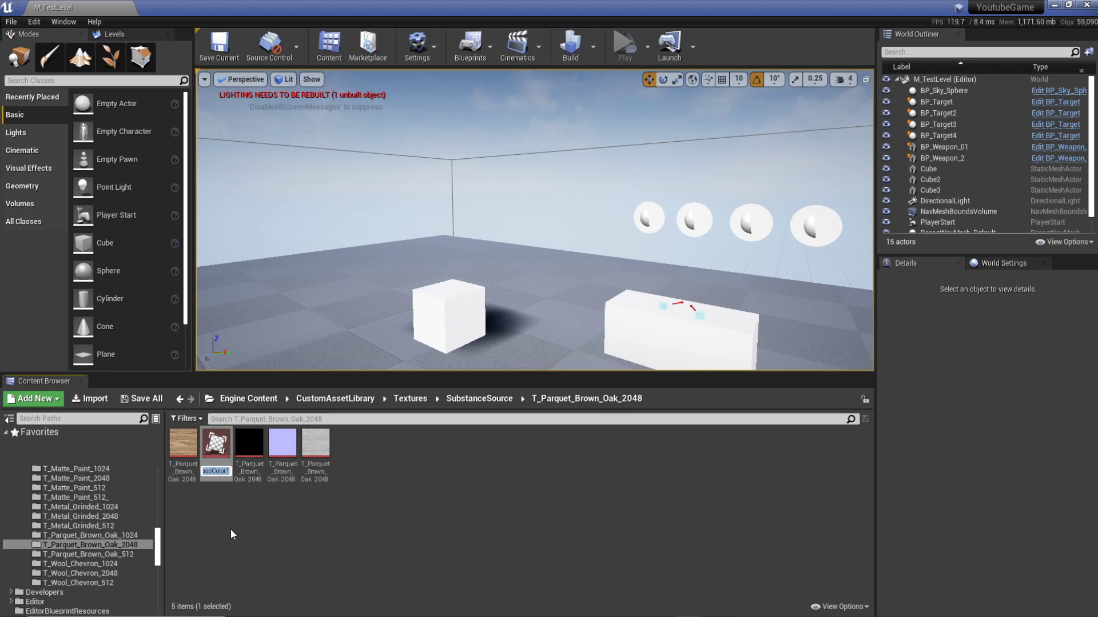
pyautogui.click(178, 444)
# Step: Open the original and duplicated oak textures in separate, side-by-side editor windows
pyautogui.doubleClick(178, 444)
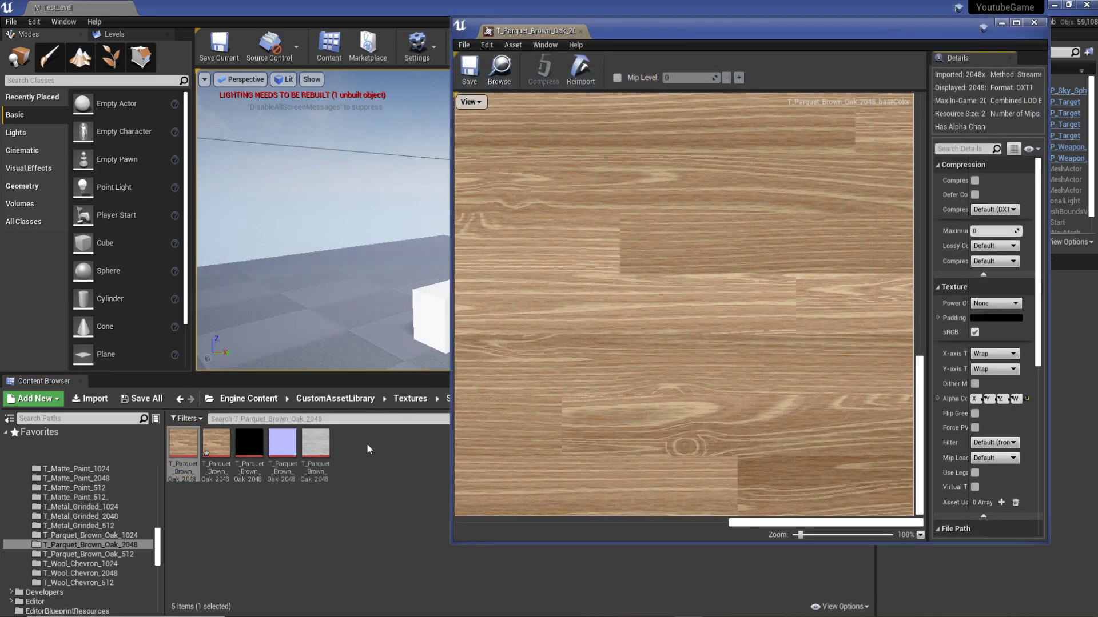
pyautogui.moveTo(722, 37); pyautogui.dragTo(390, 26)
pyautogui.doubleClick(216, 443)
pyautogui.click(328, 28)
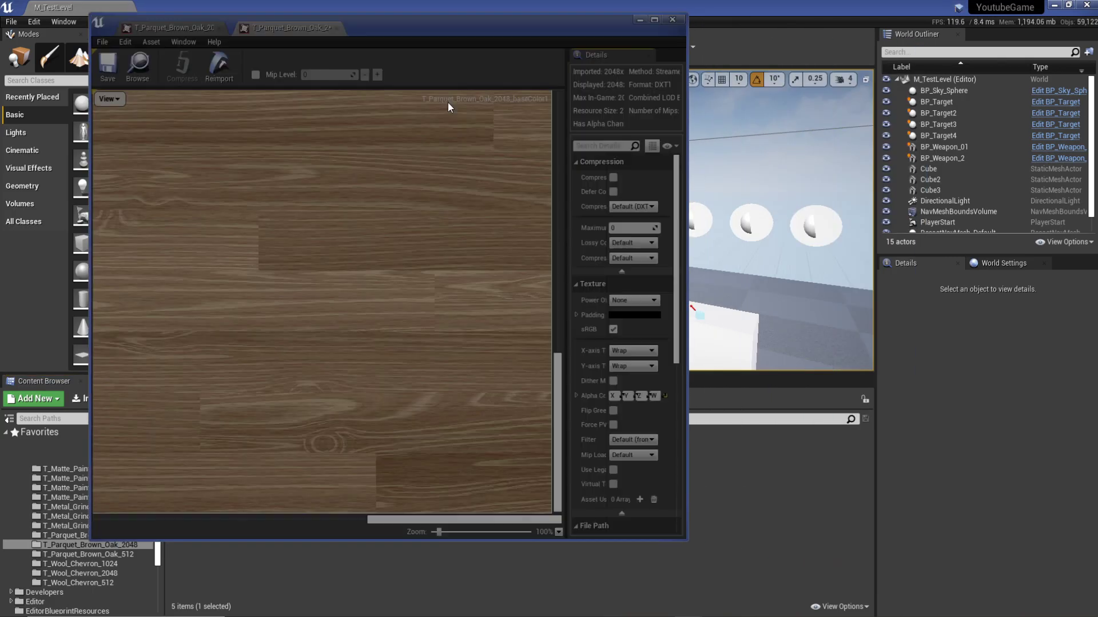
pyautogui.moveTo(751, 34); pyautogui.dragTo(627, 35)
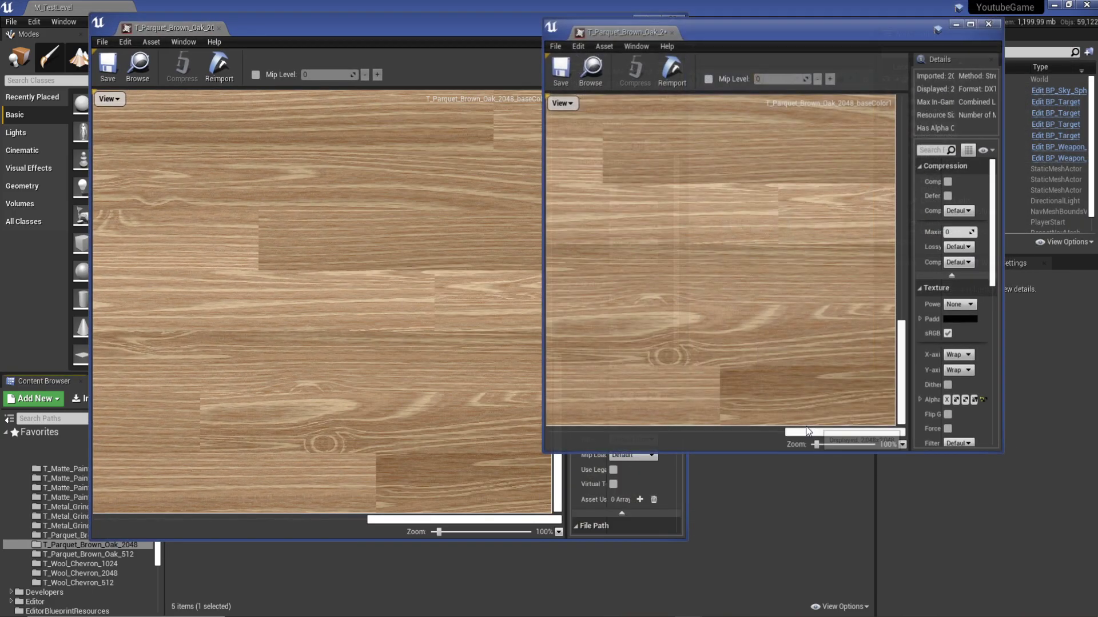
# Step: Resize the duplicate's editor and bring its Adjustments settings into view
pyautogui.moveTo(746, 455); pyautogui.dragTo(743, 616)
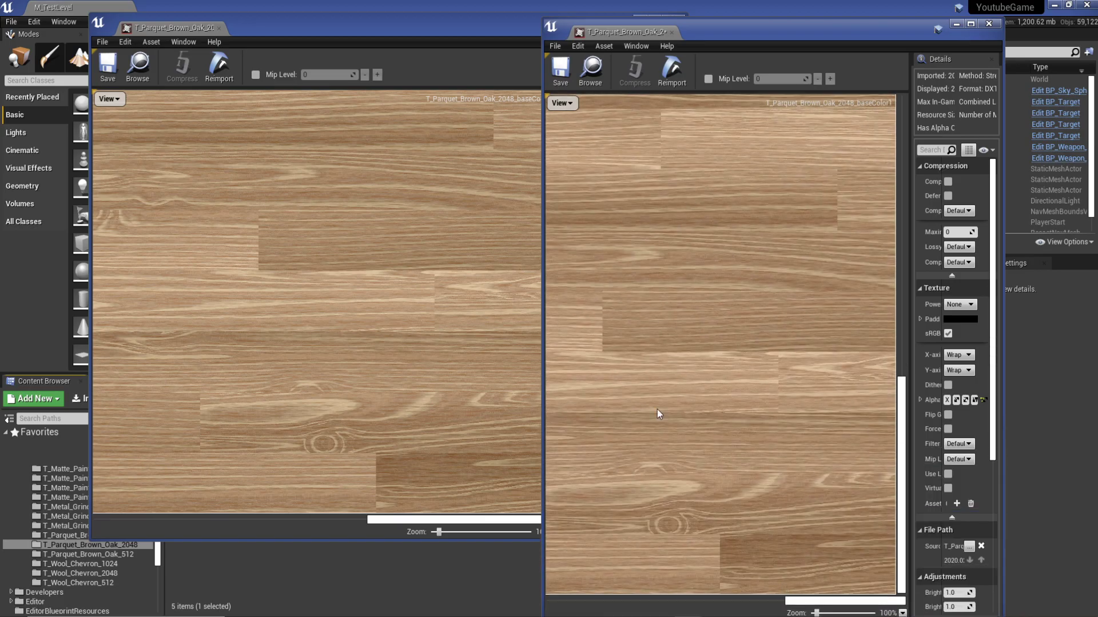
pyautogui.moveTo(541, 293); pyautogui.dragTo(339, 275)
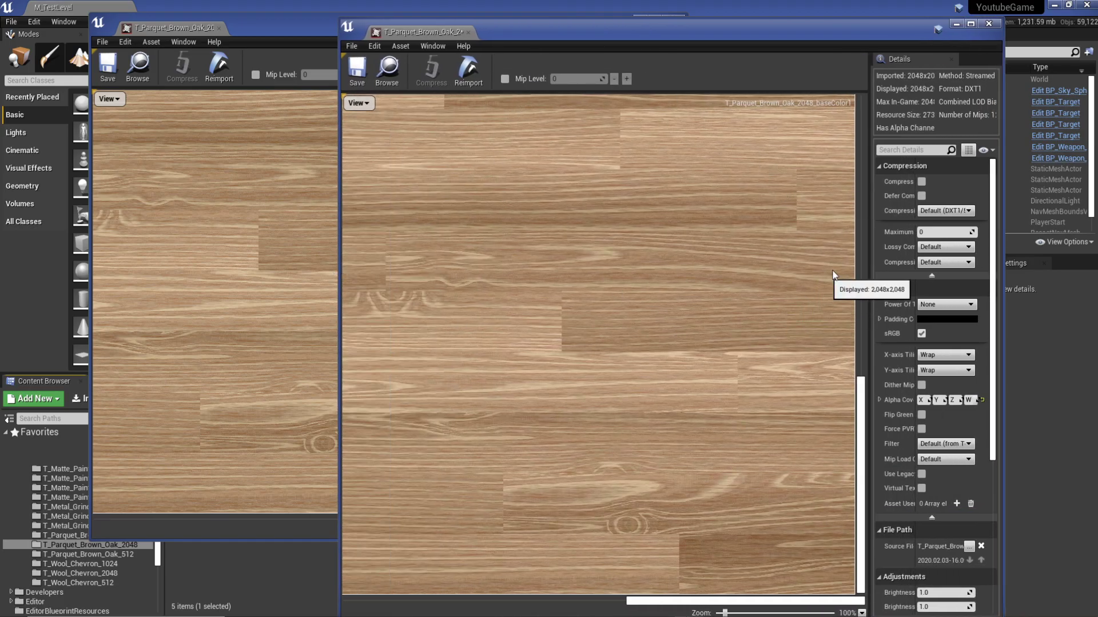
pyautogui.moveTo(872, 254); pyautogui.dragTo(675, 276)
pyautogui.scroll(-3, 725, 283)
pyautogui.scroll(-5, 725, 282)
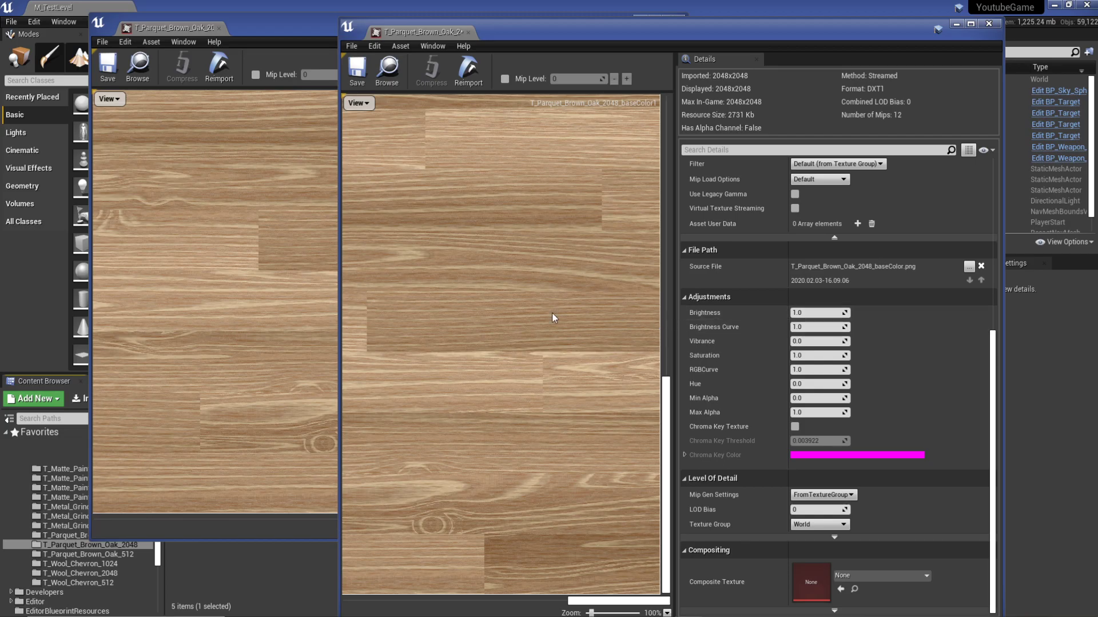
# Step: Set the duplicate's Brightness to 1.489946 and Brightness Curve to 1.956953
pyautogui.moveTo(673, 317); pyautogui.dragTo(789, 317)
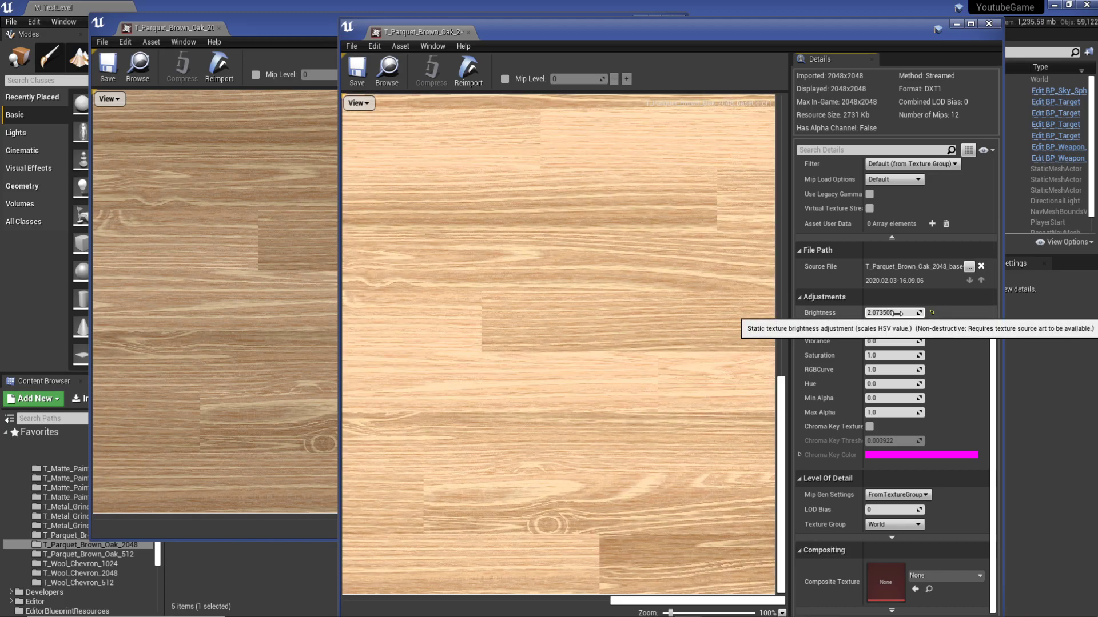
pyautogui.moveTo(898, 313); pyautogui.dragTo(793, 312)
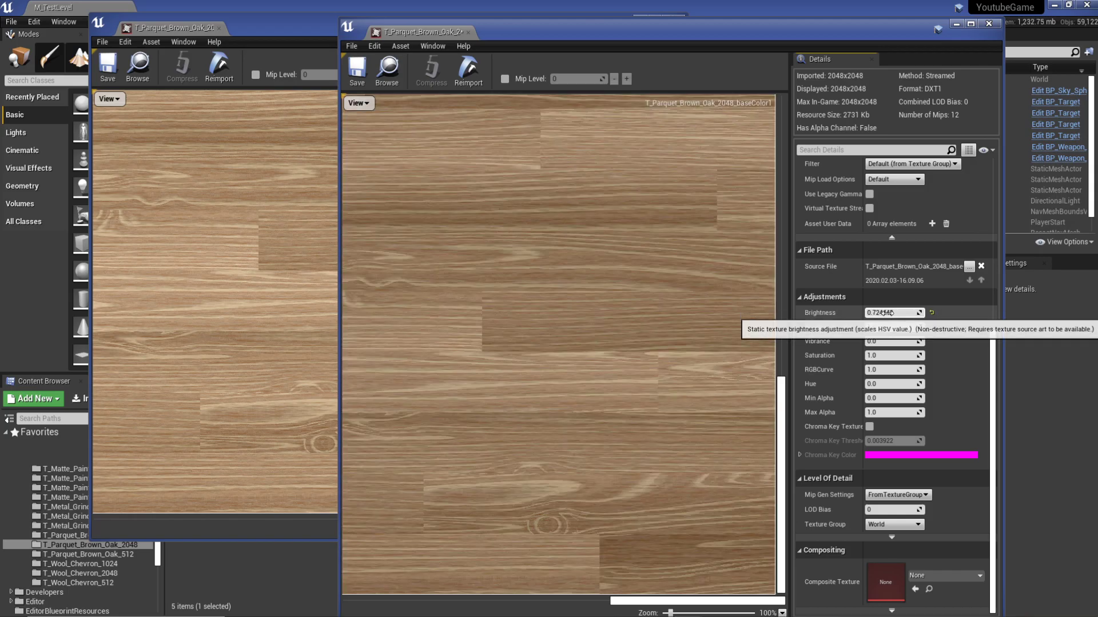
pyautogui.moveTo(902, 313)
pyautogui.mouseDown()
pyautogui.moveTo(858, 312)
pyautogui.moveTo(924, 312)
pyautogui.moveTo(893, 326)
pyautogui.mouseUp()
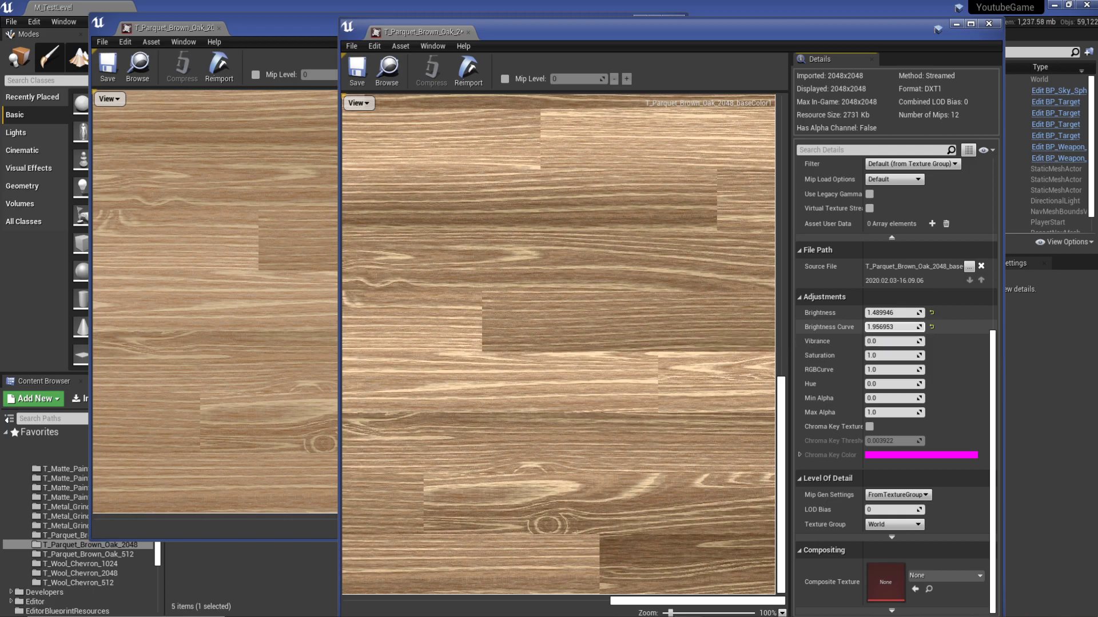
# Step: Zoom out both viewers and arrange the original and duplicate windows side by side
pyautogui.scroll(-5, 571, 271)
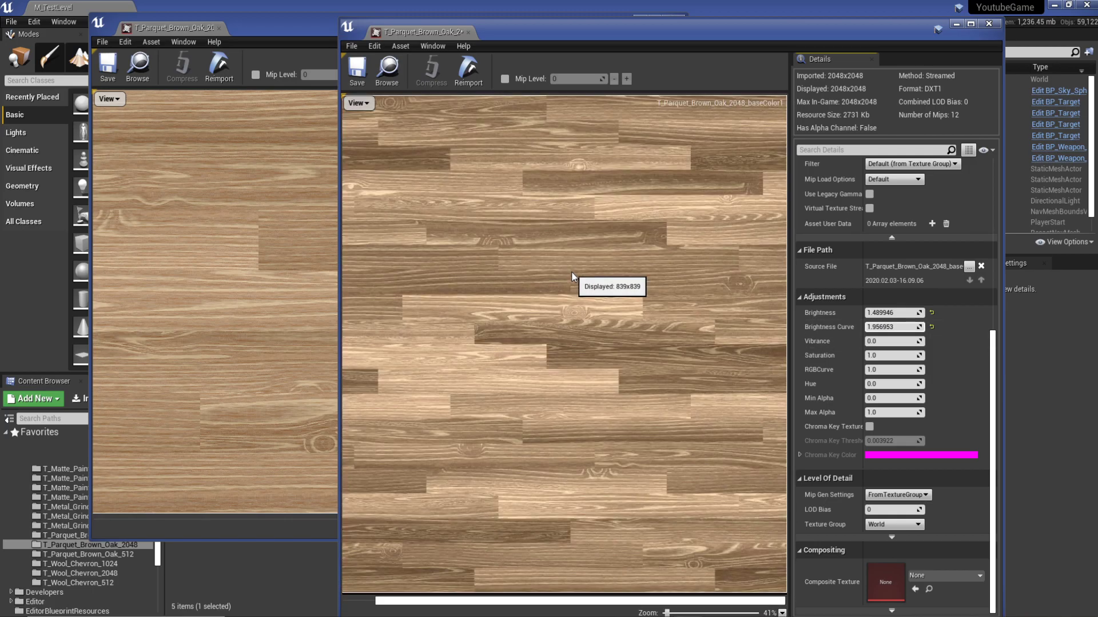
pyautogui.scroll(-5, 255, 262)
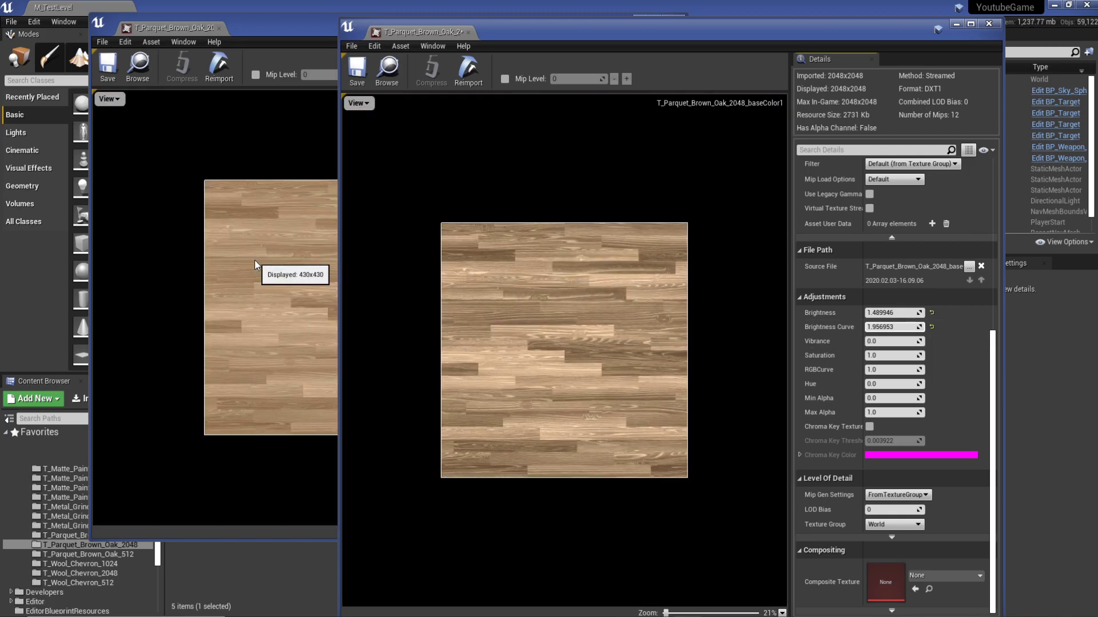
pyautogui.click(223, 263)
pyautogui.moveTo(506, 41); pyautogui.dragTo(357, 56)
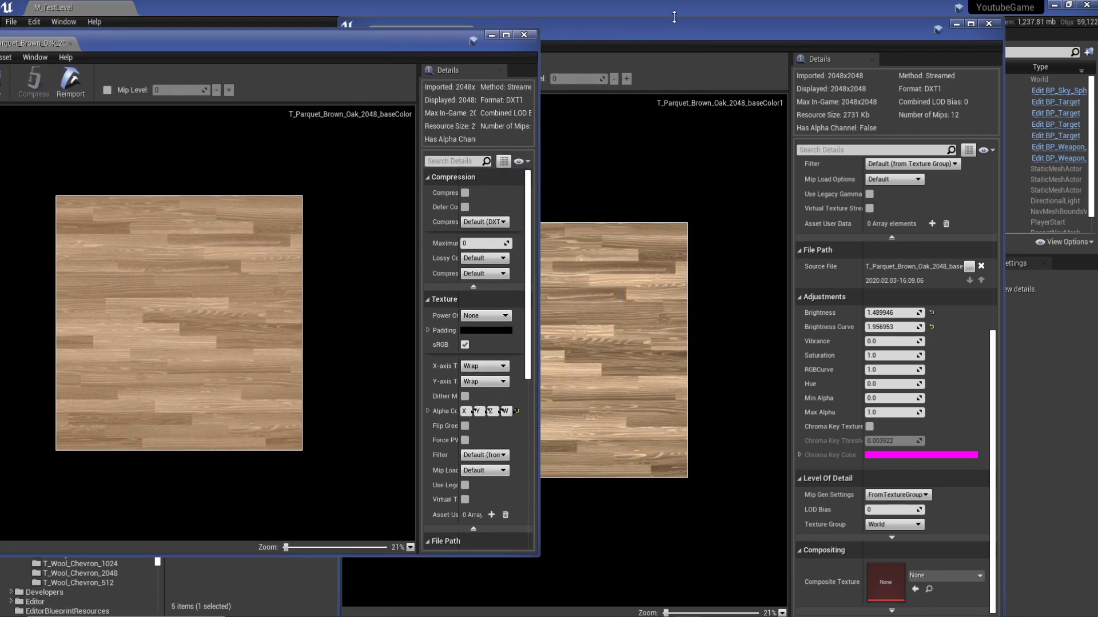
pyautogui.moveTo(668, 33); pyautogui.dragTo(676, 28)
# Step: Set the duplicate's RGBCurve to 1.676554 after trying and resetting Saturation and Hue
pyautogui.moveTo(886, 350); pyautogui.dragTo(915, 350)
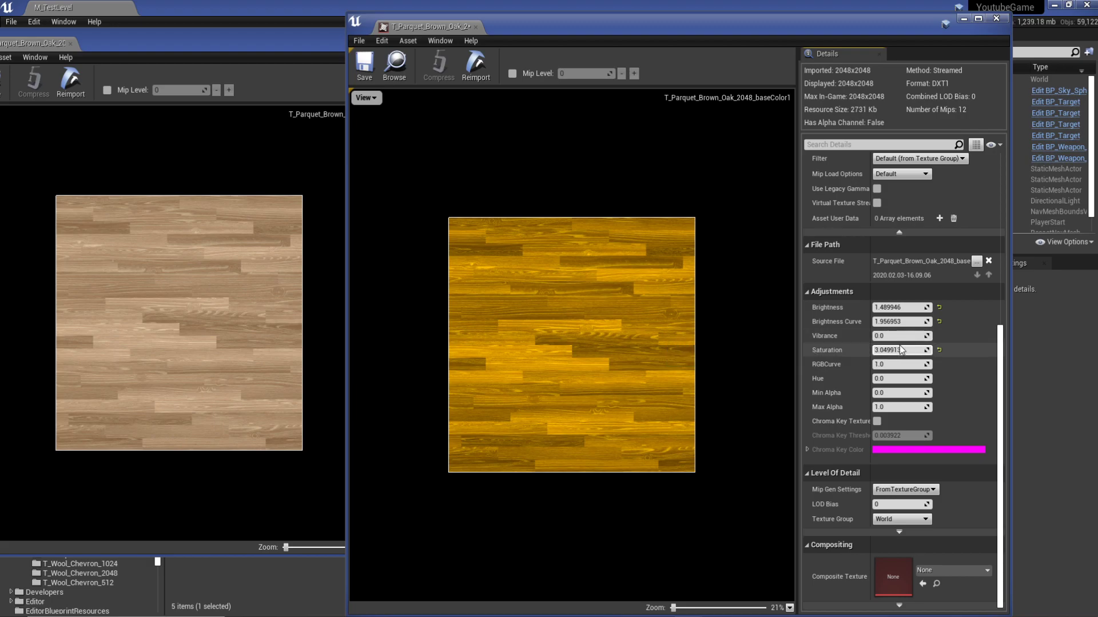
pyautogui.click(939, 349)
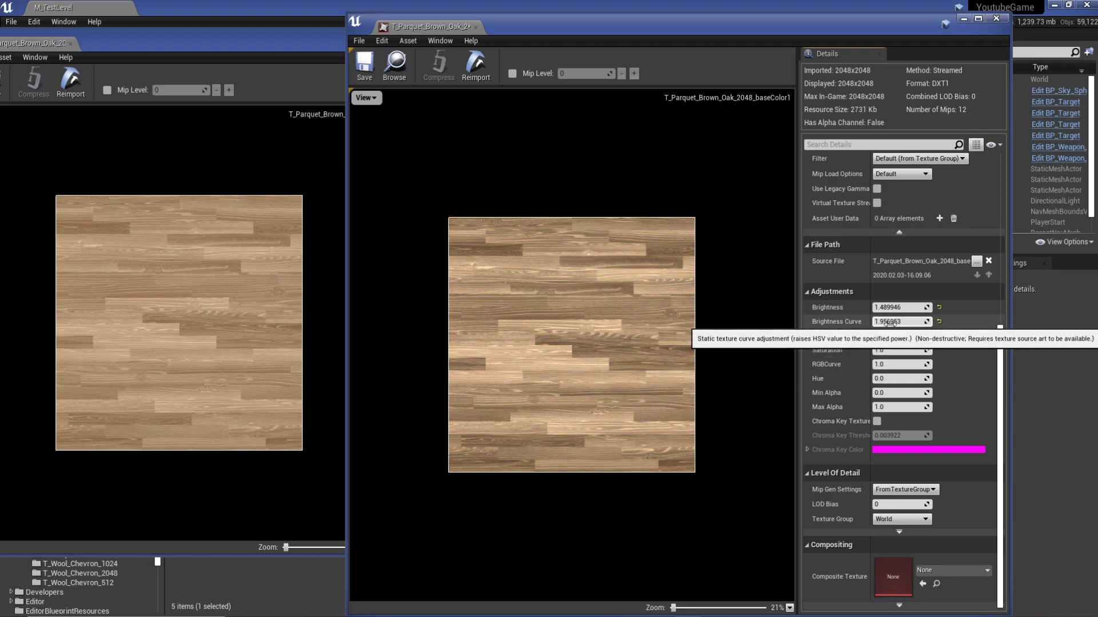
pyautogui.moveTo(896, 364); pyautogui.dragTo(915, 363)
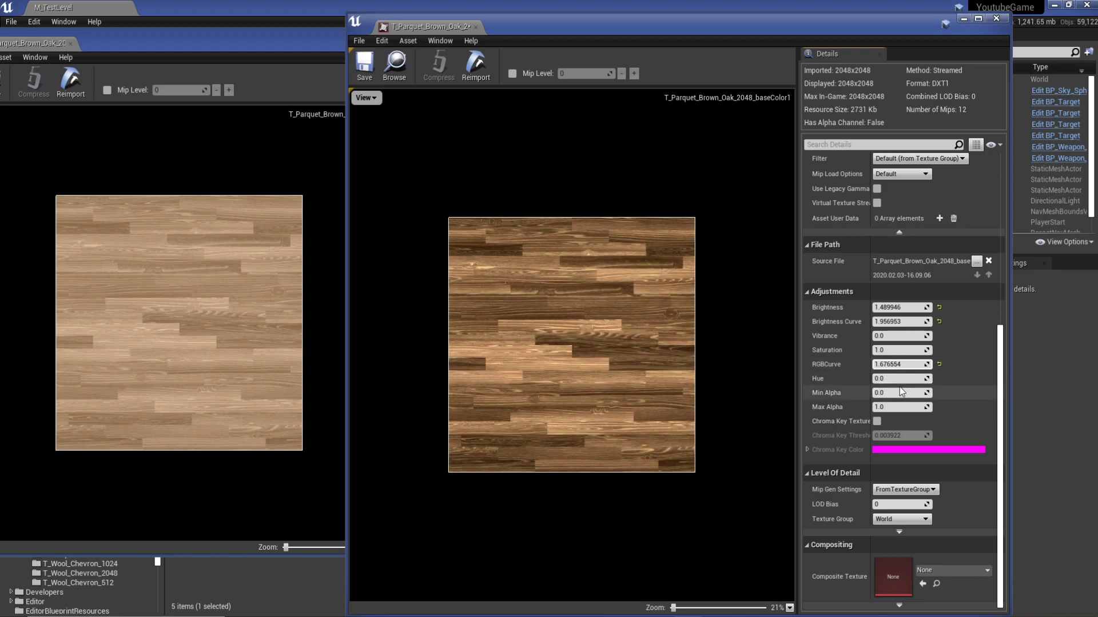
pyautogui.moveTo(898, 379); pyautogui.dragTo(903, 378)
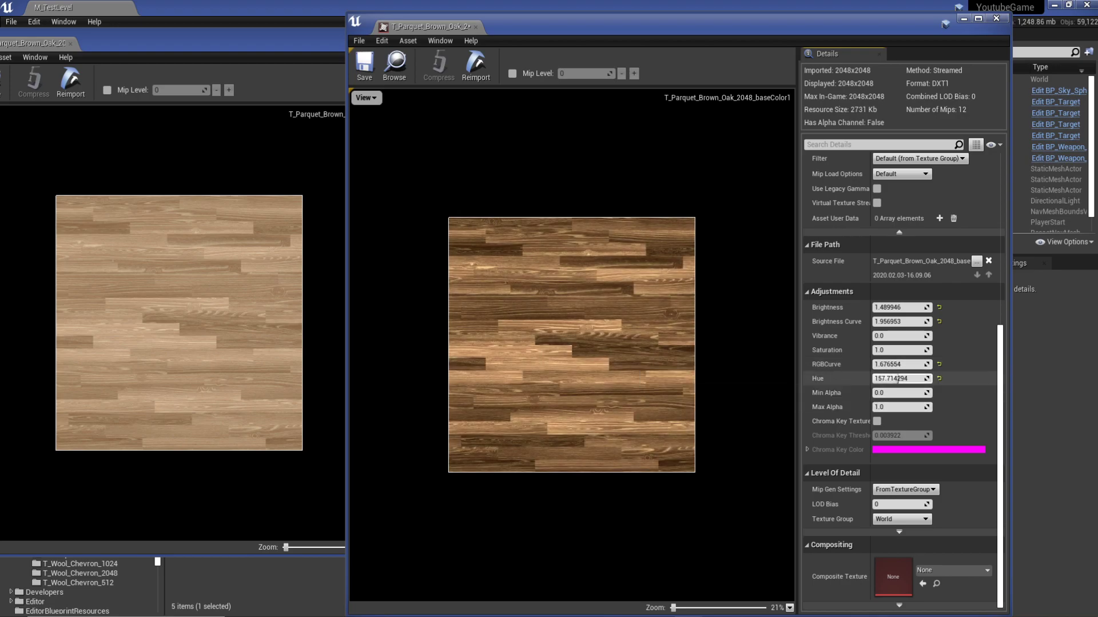
pyautogui.click(939, 378)
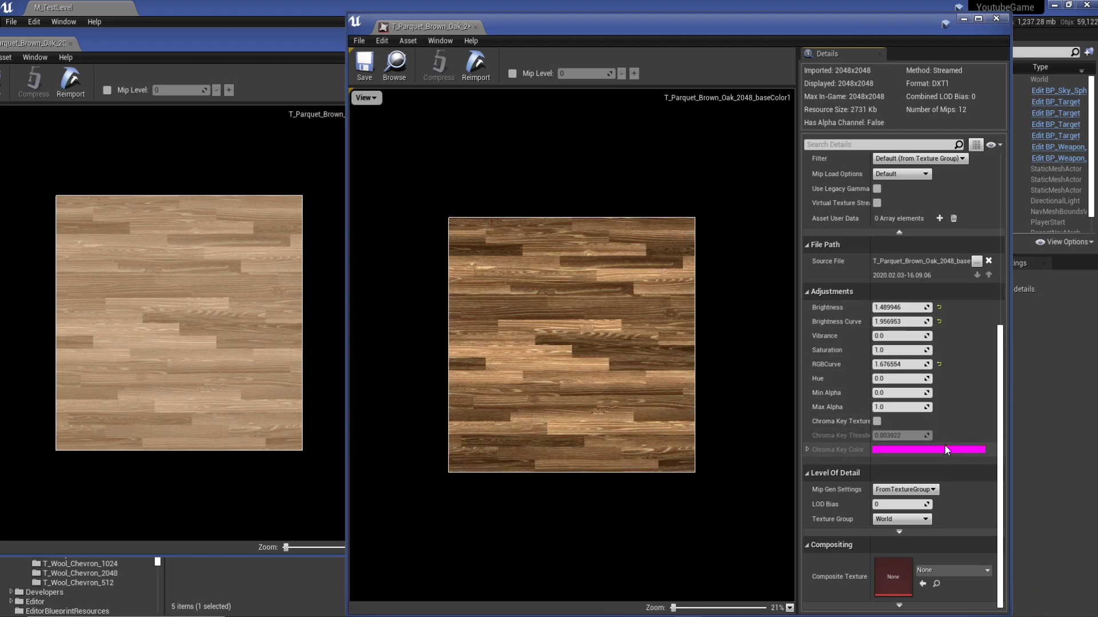
pyautogui.scroll(5, 942, 409)
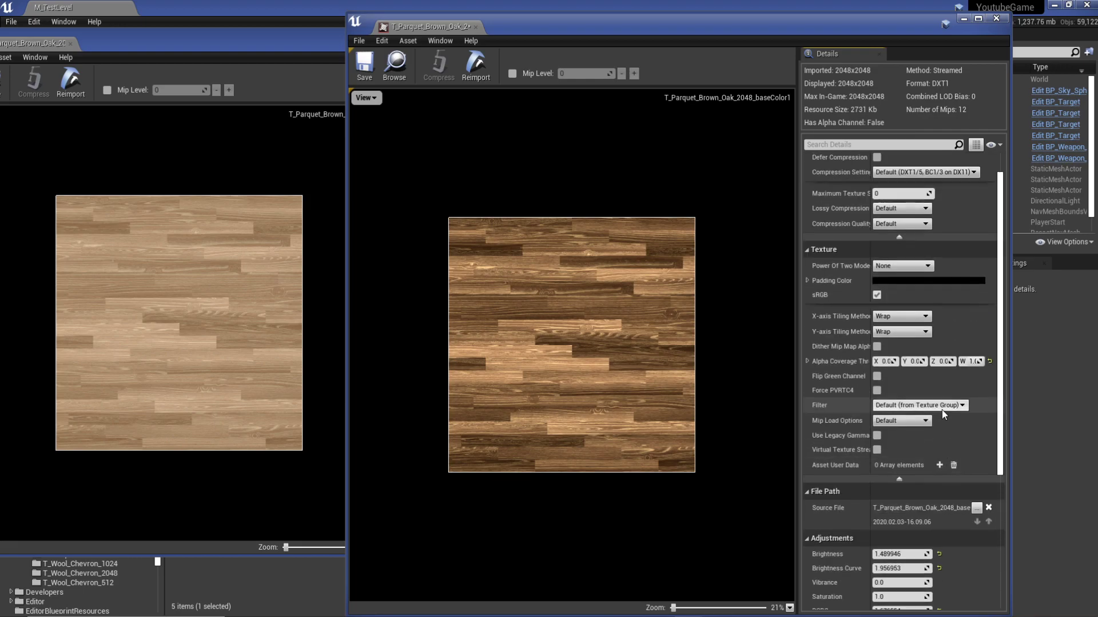
pyautogui.scroll(-3, 942, 410)
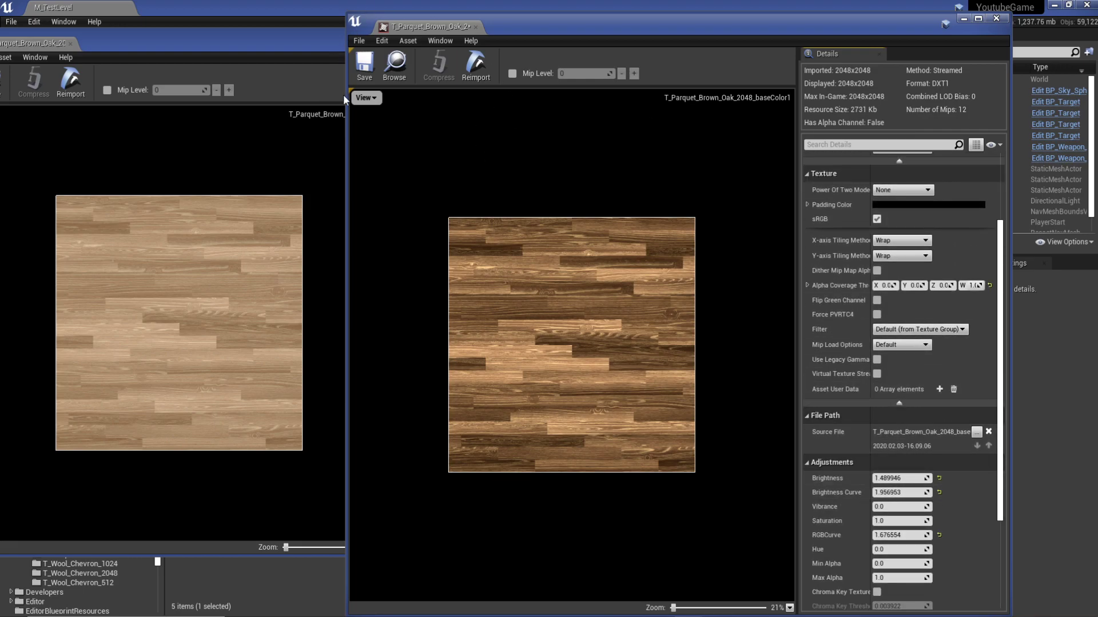
pyautogui.moveTo(452, 27); pyautogui.dragTo(314, 77)
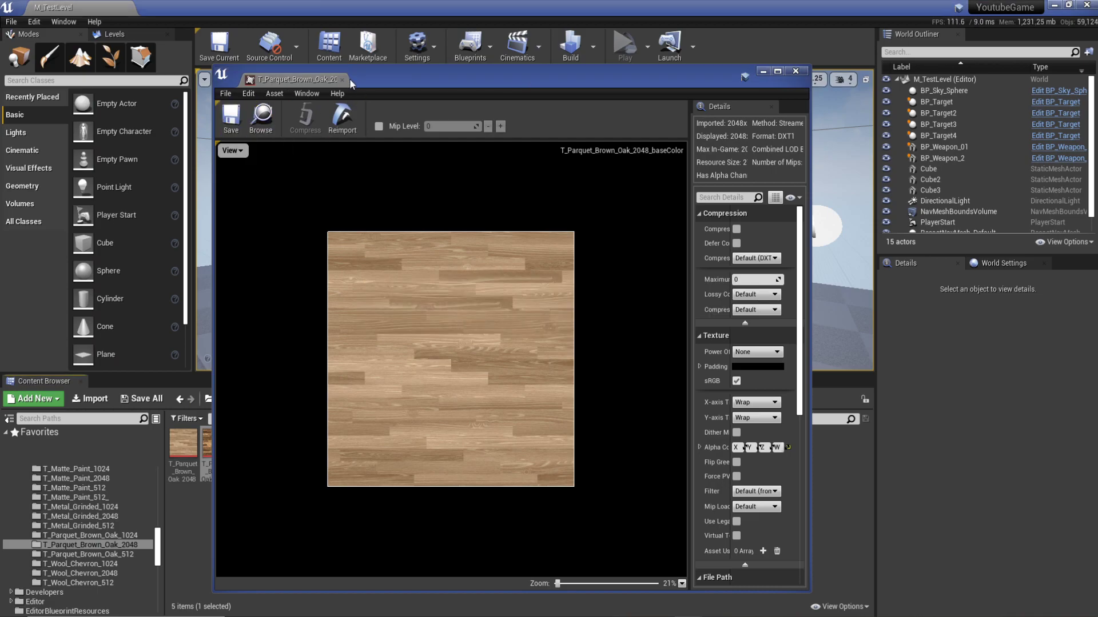
# Step: Close both texture editors and reopen T_Parquet_Brown_Oak_2048_baseColor1
pyautogui.click(342, 79)
pyautogui.click(199, 516)
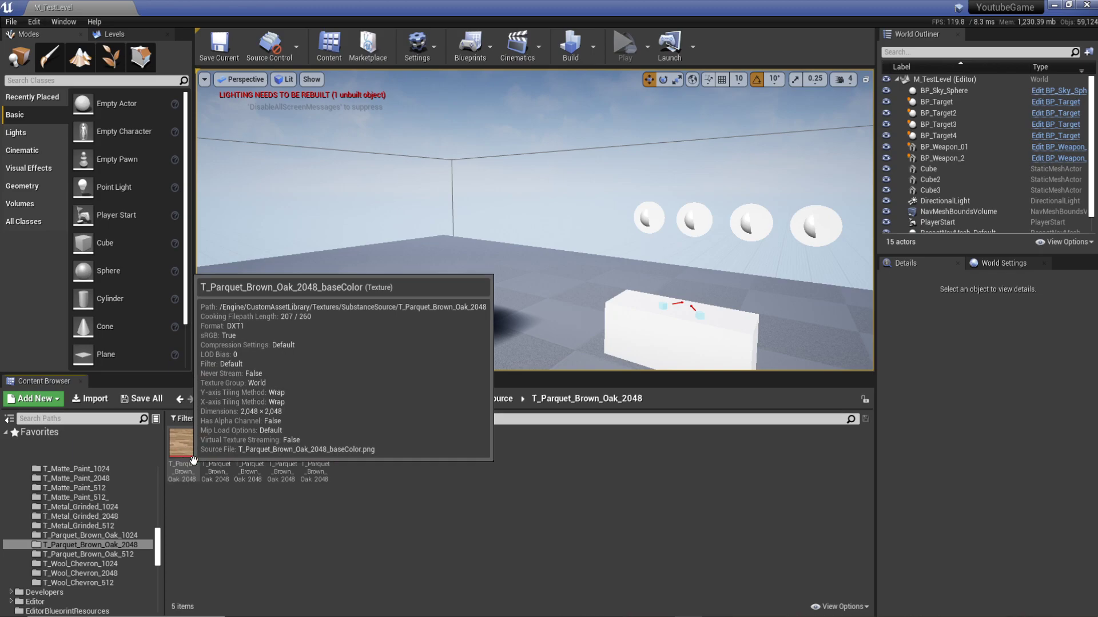
pyautogui.doubleClick(214, 452)
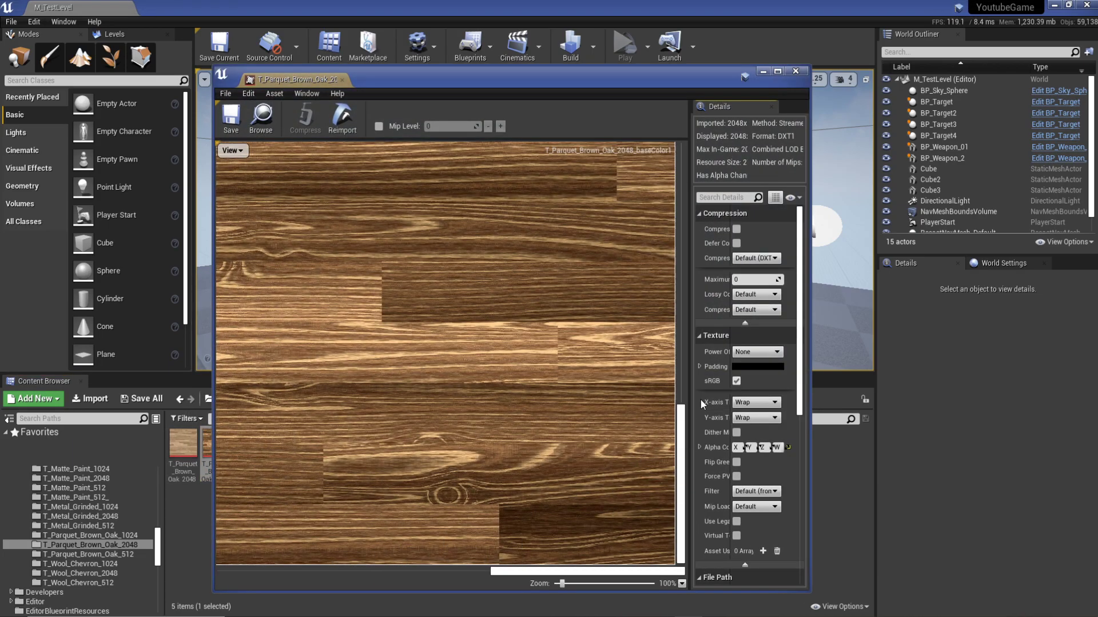
# Step: Reset the duplicate's Brightness, Brightness Curve and RGBCurve to 1.0
pyautogui.scroll(-5, 756, 447)
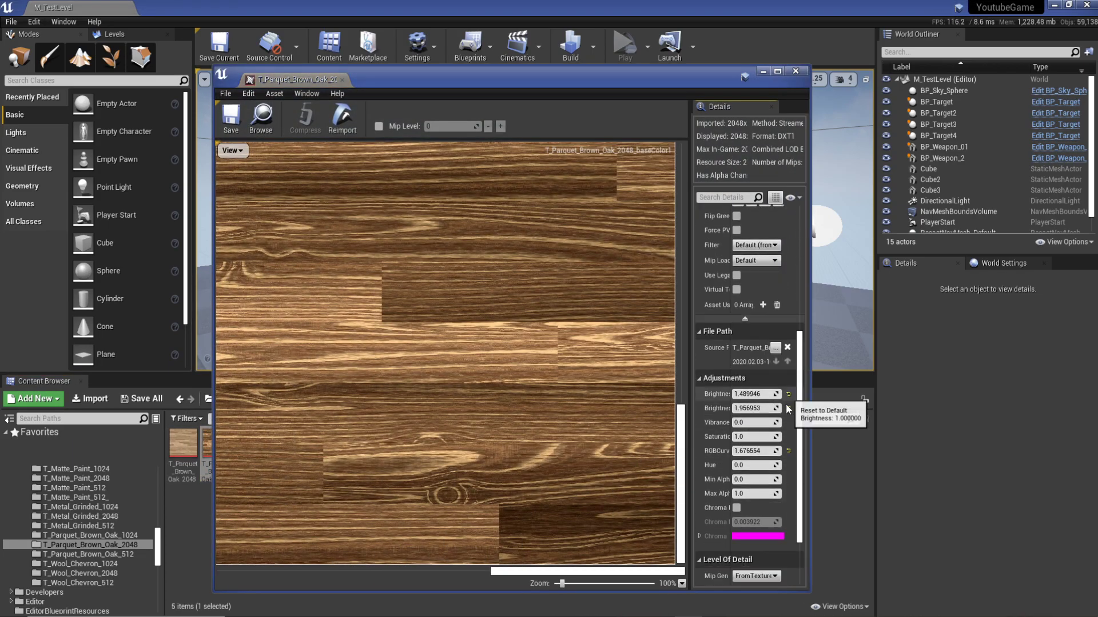
pyautogui.click(788, 408)
pyautogui.click(788, 394)
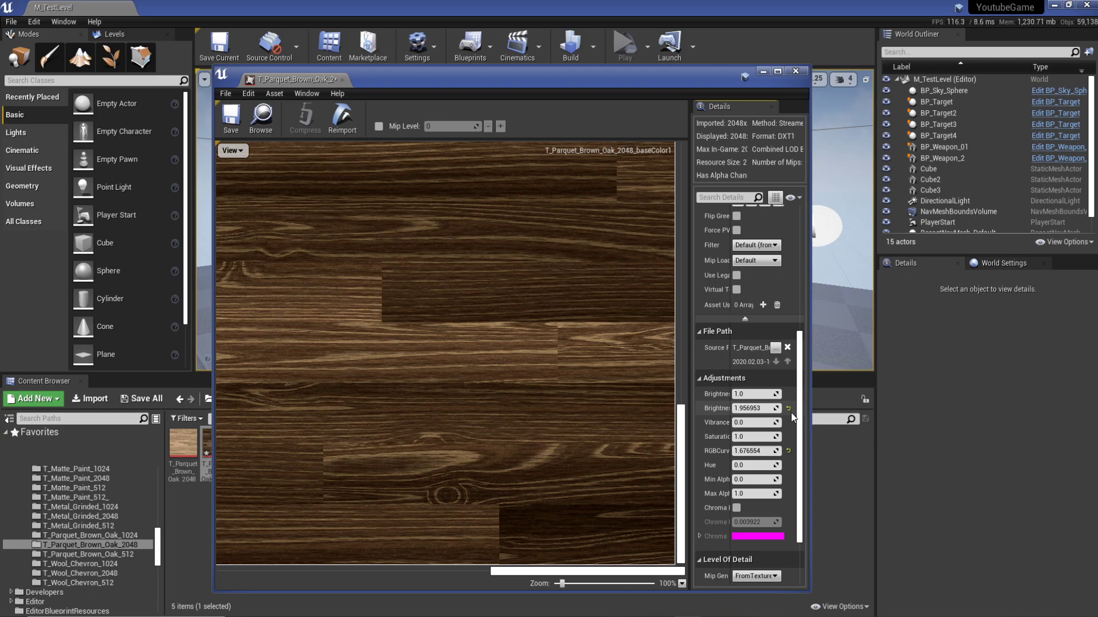
pyautogui.click(788, 451)
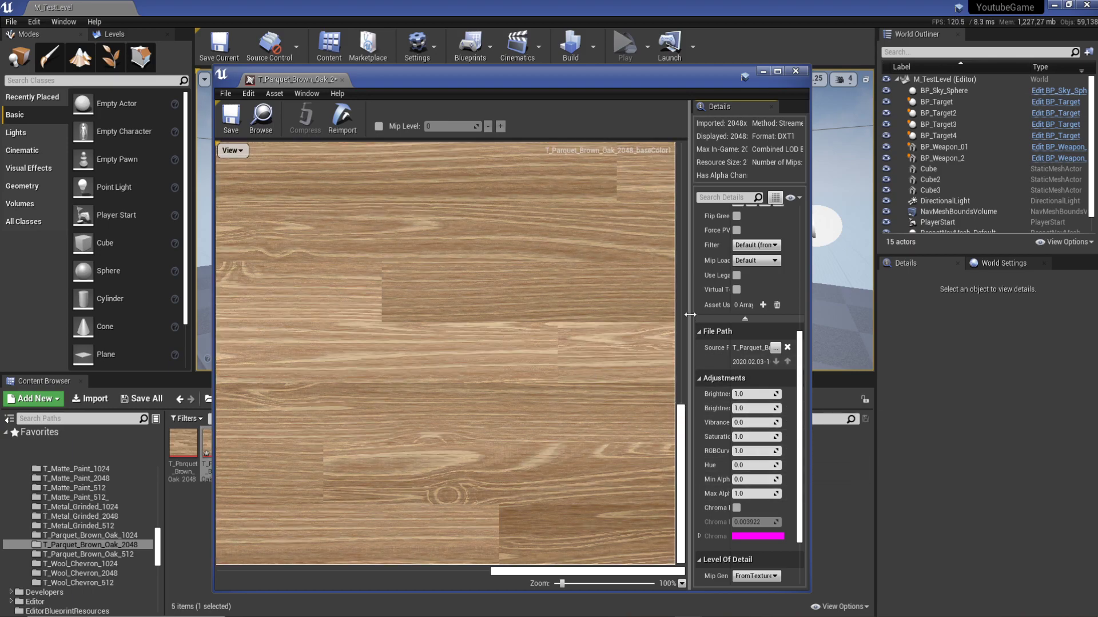
# Step: Close the baseColor1 texture editor and deselect the thumbnail in the Content Browser
pyautogui.moveTo(441, 80); pyautogui.dragTo(575, 91)
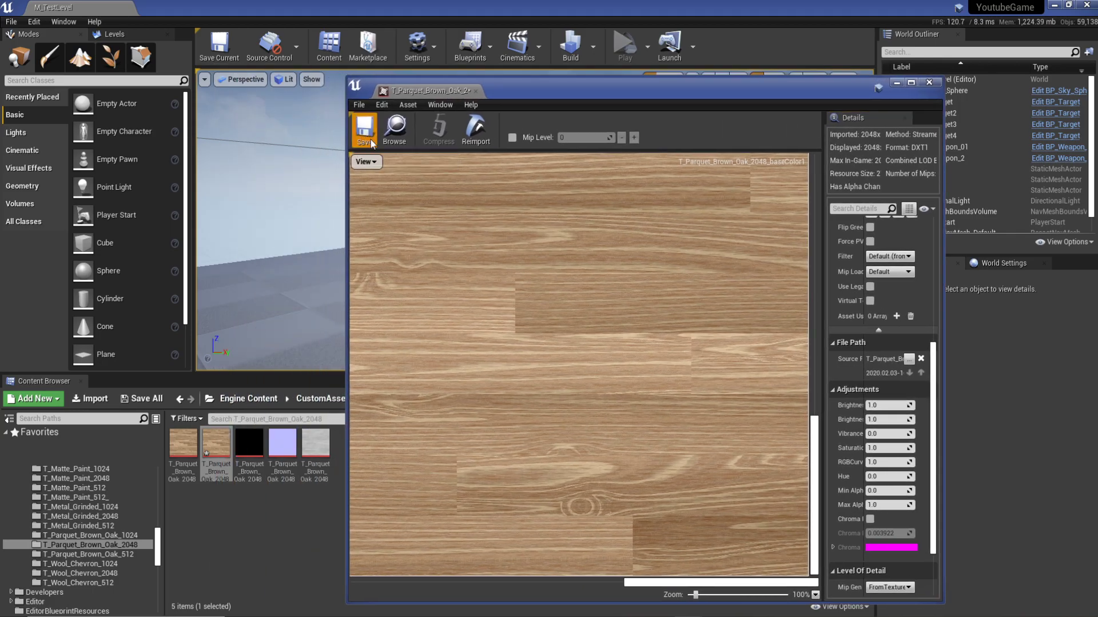
pyautogui.click(477, 92)
pyautogui.click(325, 545)
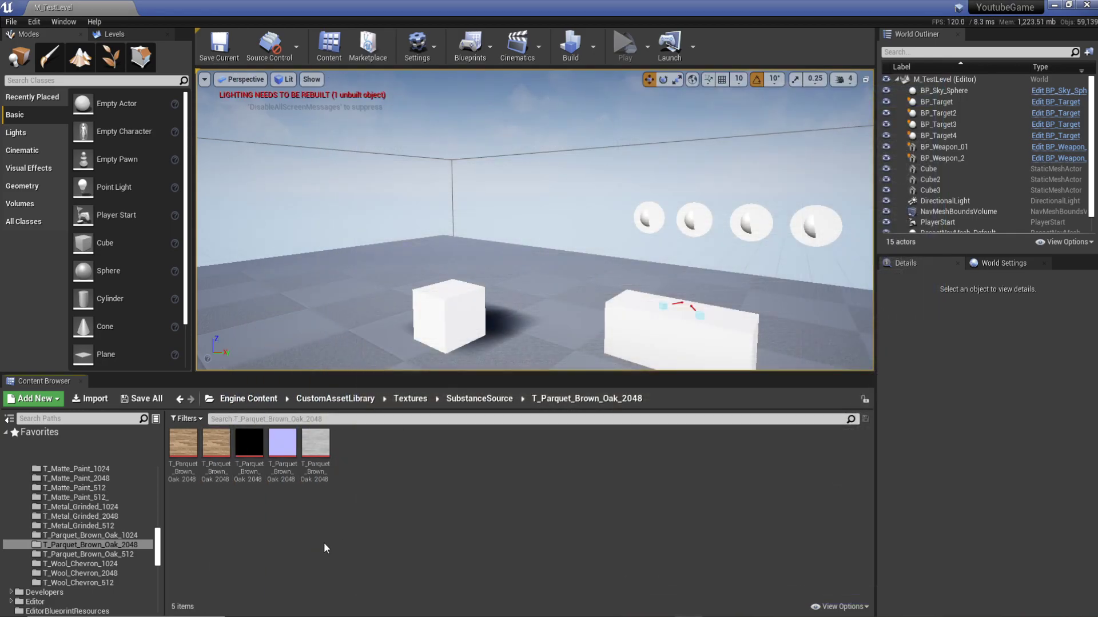